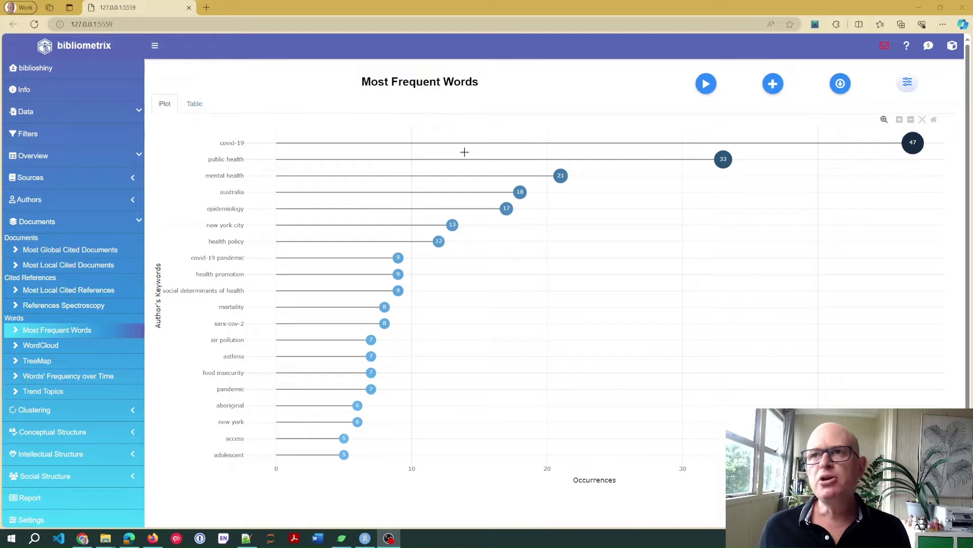
- Leave the Most Frequent Words chart (covid-19 at 47) for the empty synonyms.txt in Notepad++
{"action": "mouse_move", "coordinate": [913, 144]}
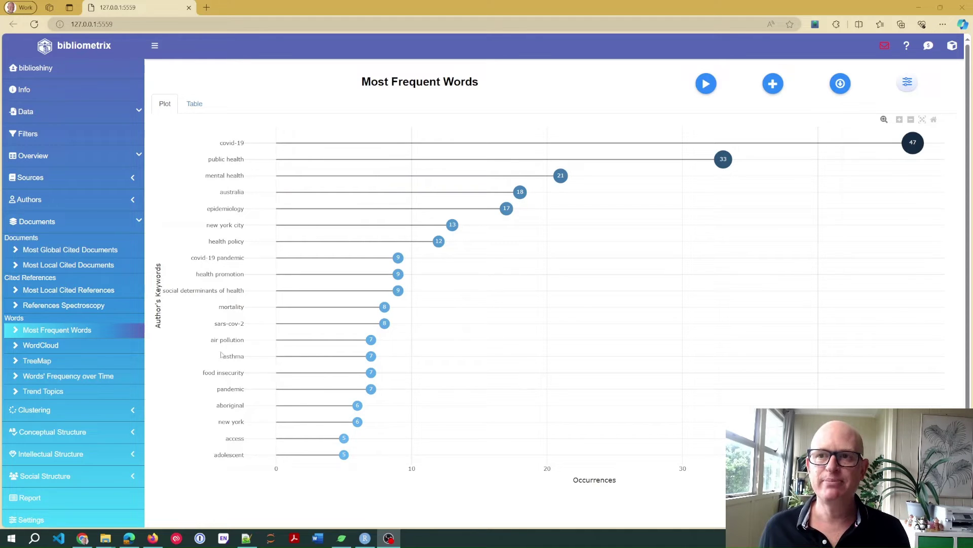
{"action": "left_click", "coordinate": [248, 536]}
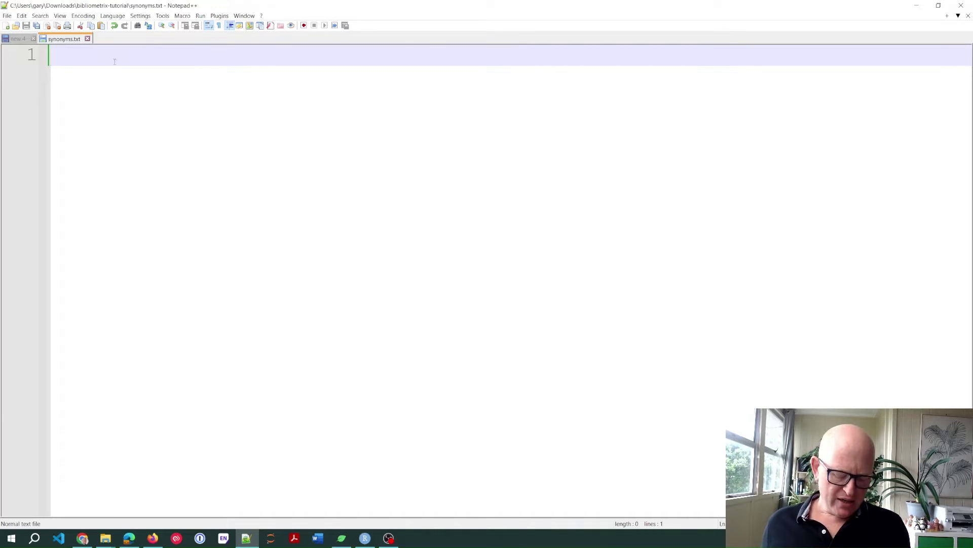
- Paste the covid-19 and u.s.a. synonym lines, highlighting covid-19 and sars-cov-2 on line 1
{"action": "type", "text": "covid-19,sars-cov-2,covid-19 pandemic u.s.a.,new york city,new york"}
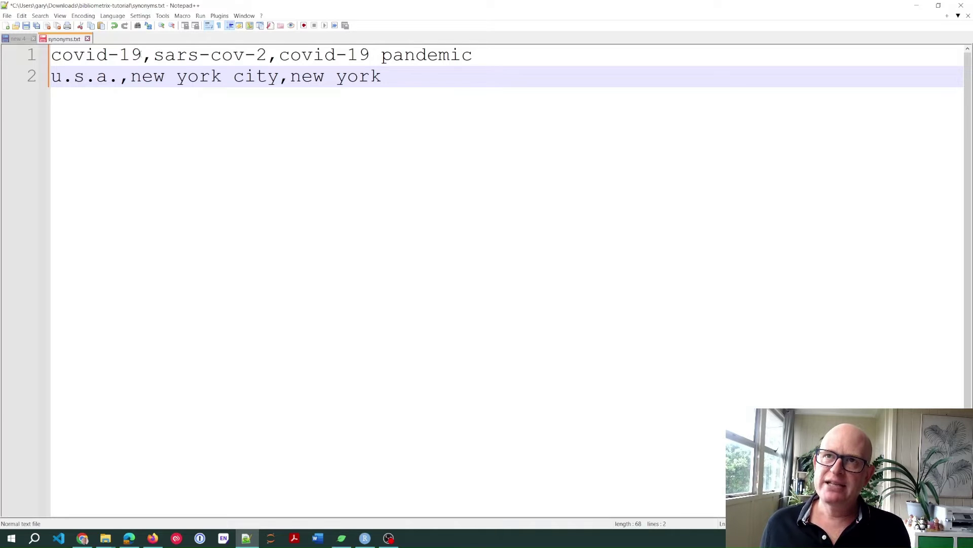
{"action": "left_click_drag", "start_coordinate": [142, 55], "coordinate": [42, 57]}
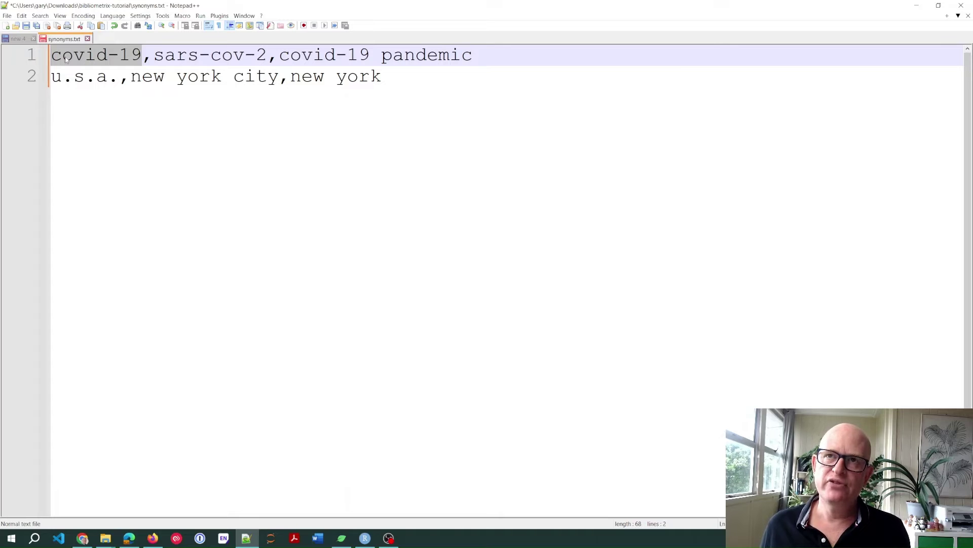
{"action": "left_click", "coordinate": [66, 60]}
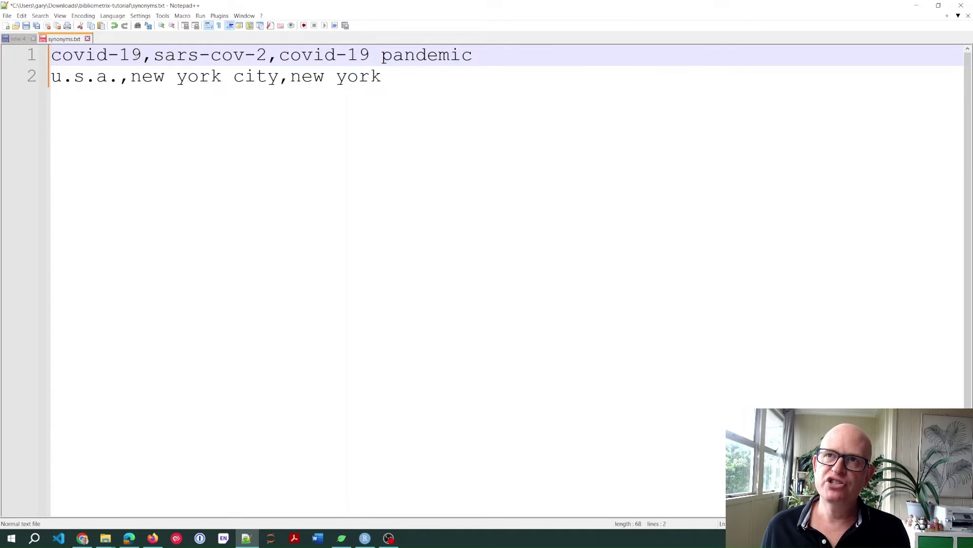
{"action": "left_click_drag", "start_coordinate": [154, 55], "coordinate": [473, 59]}
{"action": "left_click", "coordinate": [281, 54]}
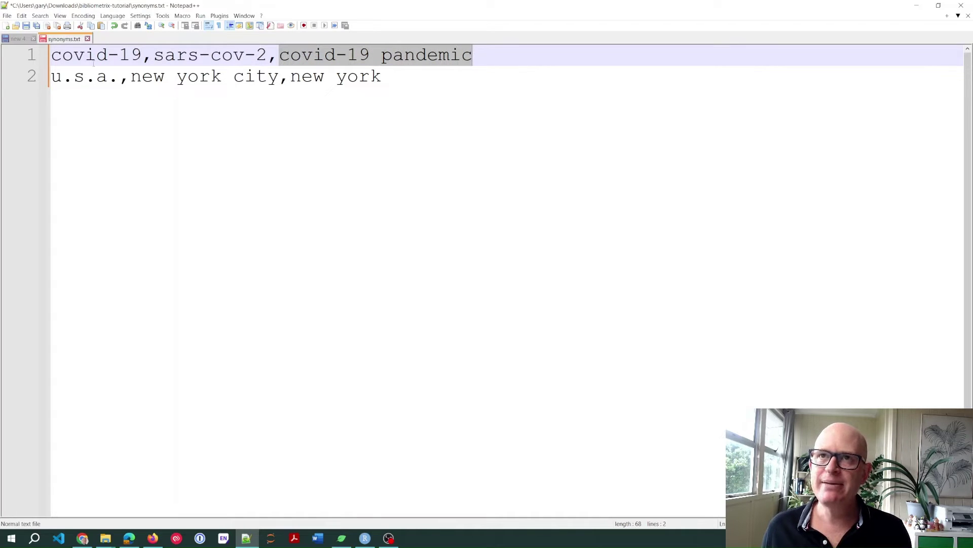
{"action": "left_click", "coordinate": [429, 85]}
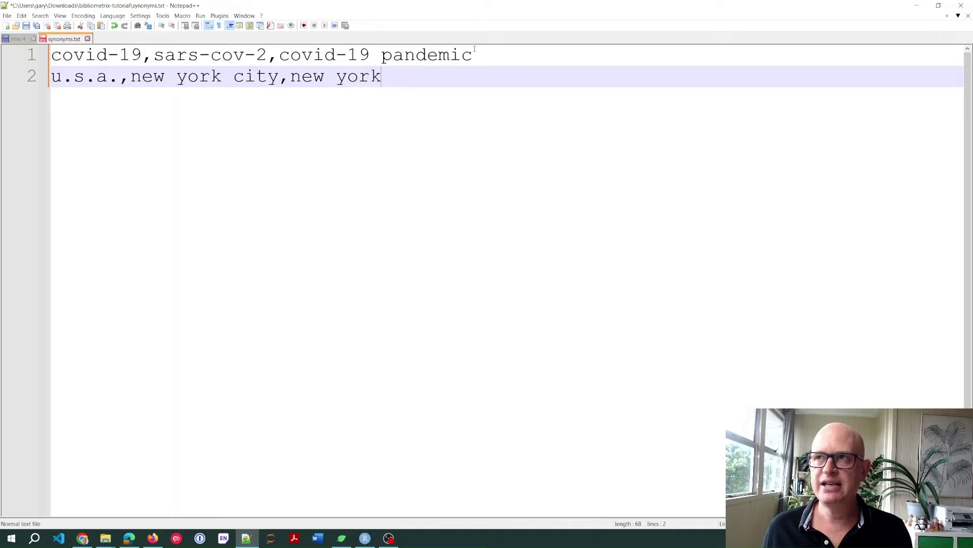
{"action": "left_click", "coordinate": [477, 53]}
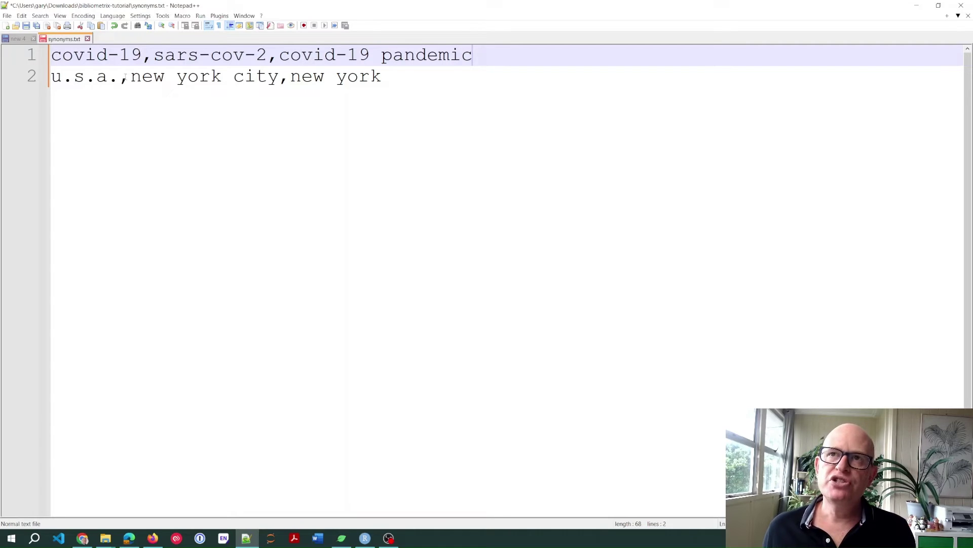
- Highlight new york city, then add and remove a trailing comma after new york
{"action": "left_click_drag", "start_coordinate": [131, 76], "coordinate": [275, 80]}
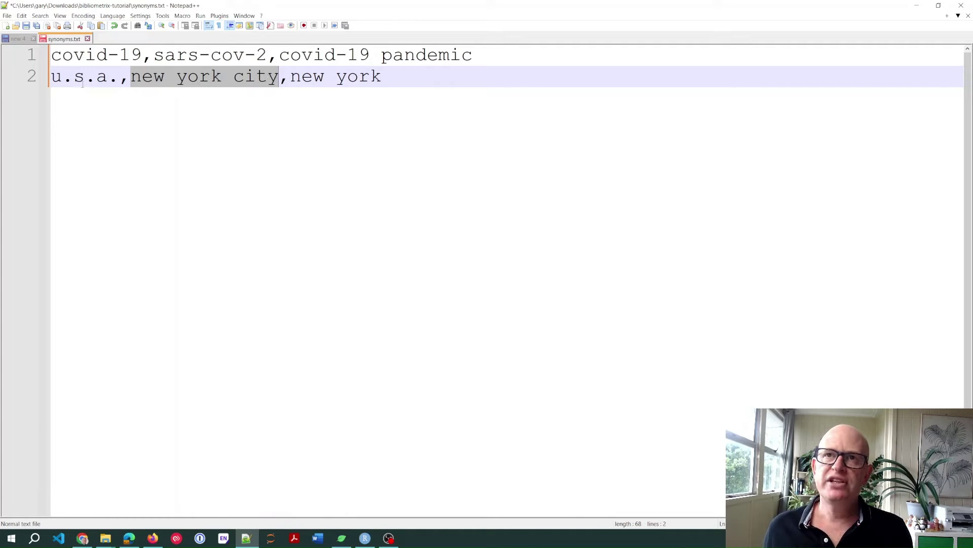
{"action": "left_click", "coordinate": [290, 77]}
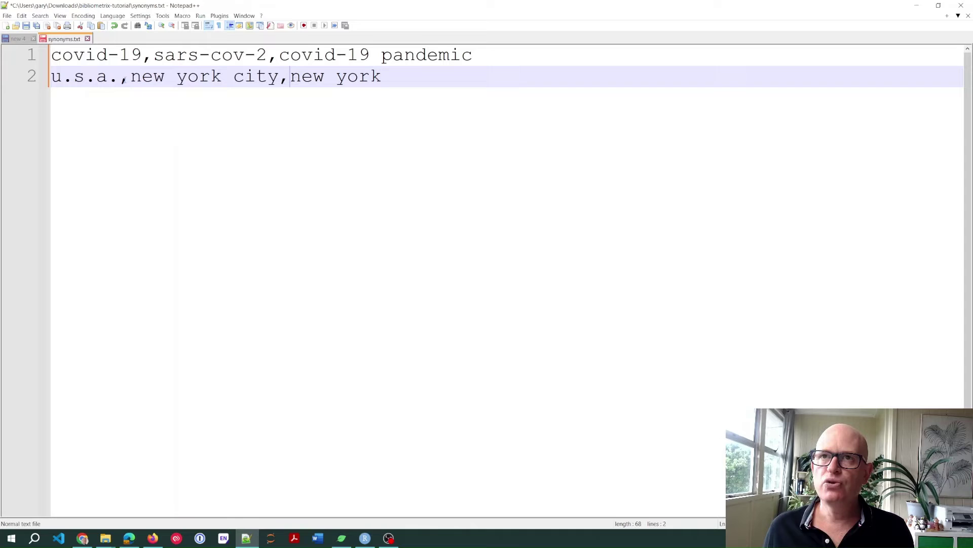
{"action": "left_click", "coordinate": [400, 72]}
{"action": "type", "text": ","}
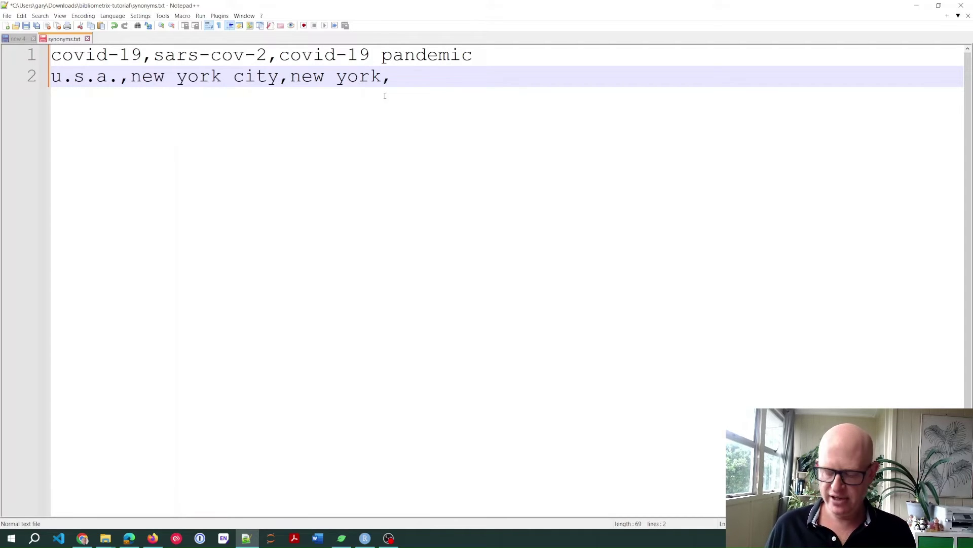
{"action": "key", "text": "BackSpace"}
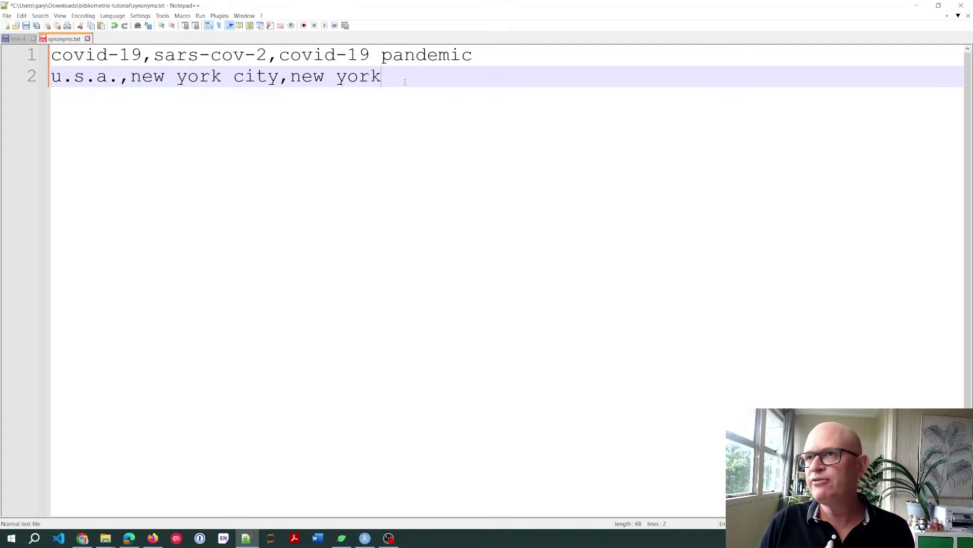
- Show the line separator by inserting and removing an empty line after line 1
{"action": "left_click", "coordinate": [461, 48]}
{"action": "left_click", "coordinate": [445, 71]}
{"action": "left_click", "coordinate": [490, 54]}
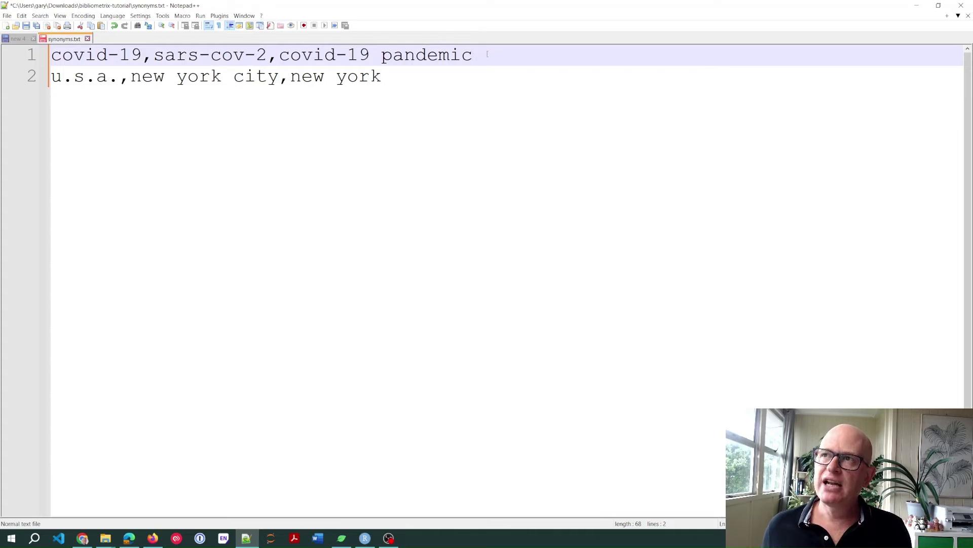
{"action": "key", "text": "Return"}
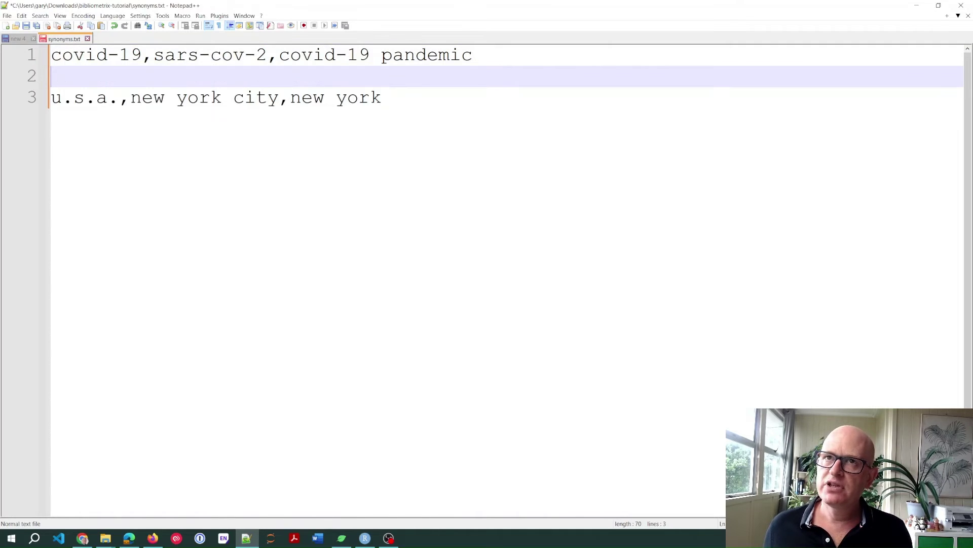
{"action": "key", "text": "BackSpace"}
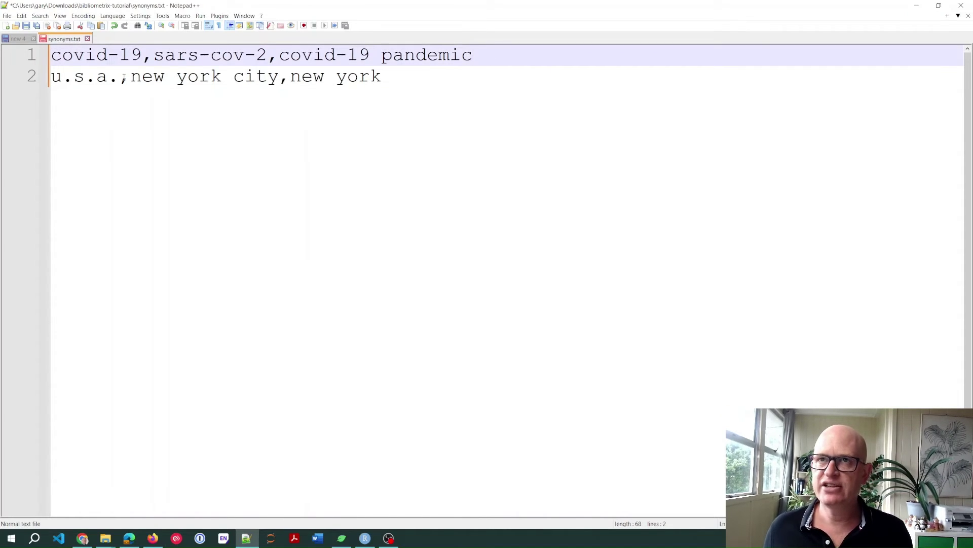
- Point out covid-19 and sars-cov-2 on line 1, save synonyms.txt, and return to biblioshiny
{"action": "left_click_drag", "start_coordinate": [143, 54], "coordinate": [21, 60]}
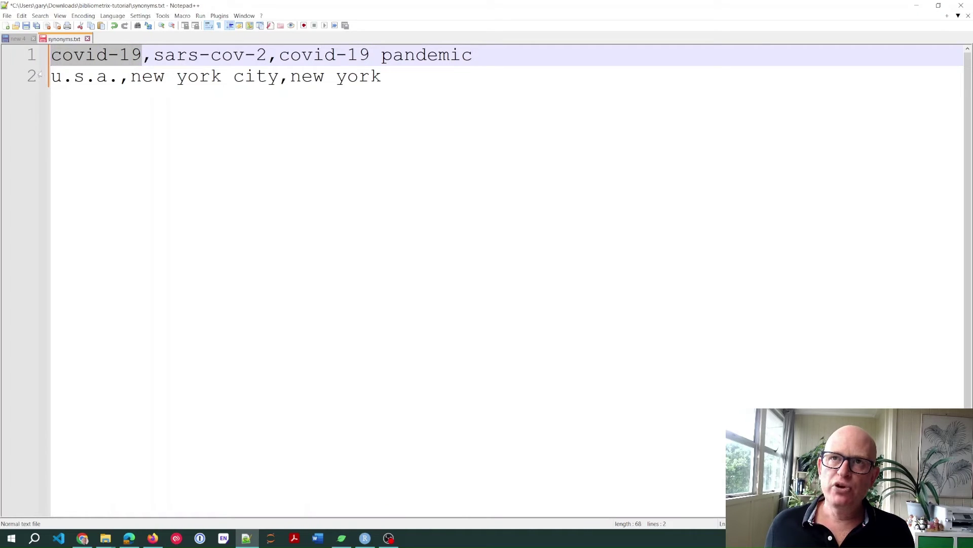
{"action": "left_click", "coordinate": [158, 55]}
{"action": "left_click", "coordinate": [242, 53]}
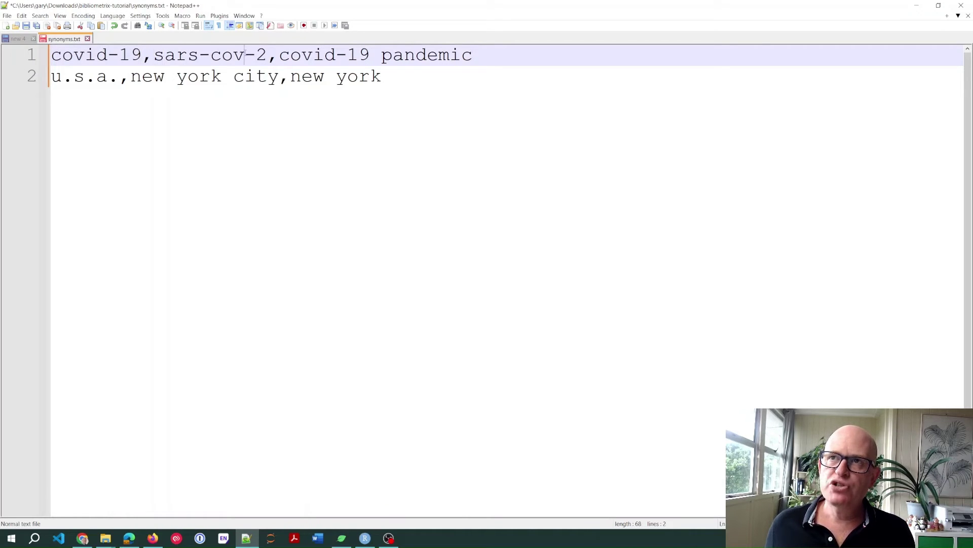
{"action": "left_click", "coordinate": [149, 57]}
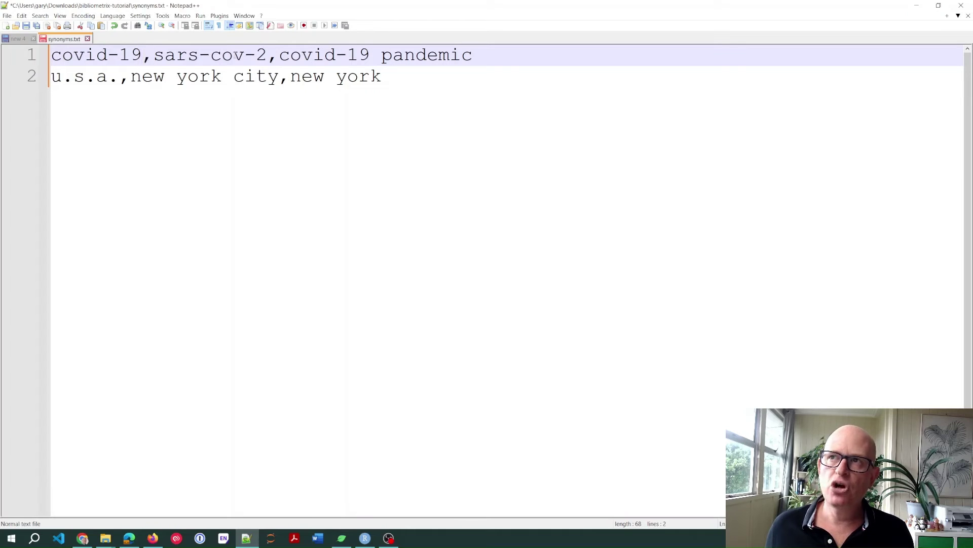
{"action": "left_click", "coordinate": [521, 48]}
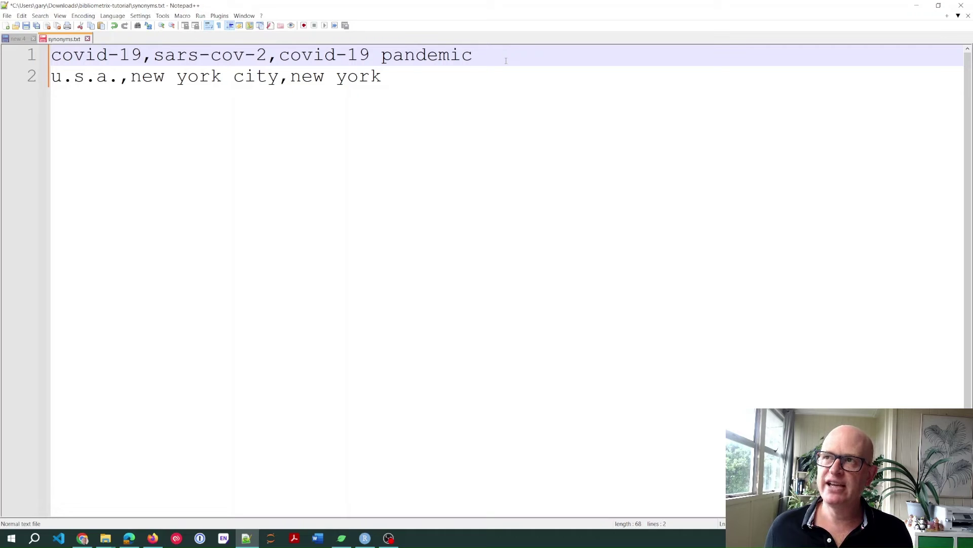
{"action": "key", "text": "ctrl+s"}
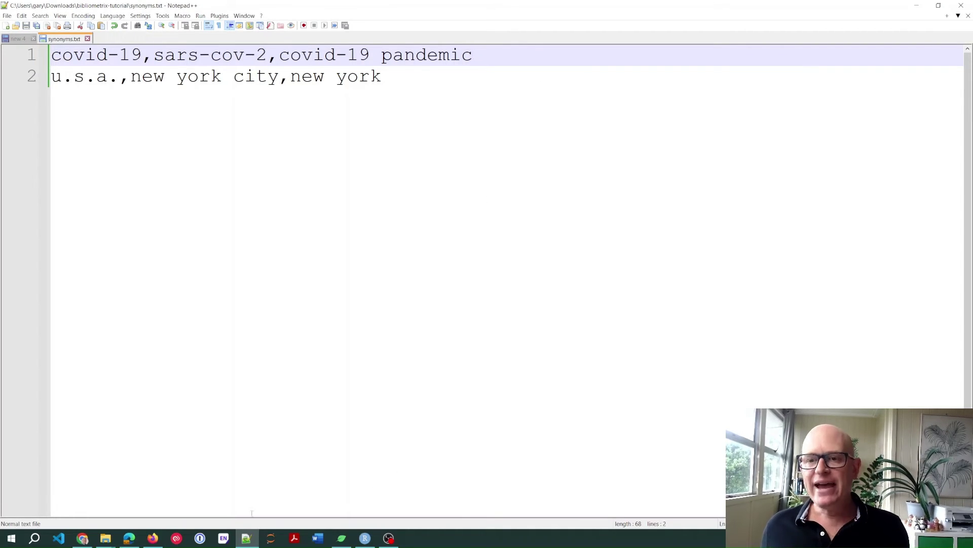
{"action": "left_click", "coordinate": [129, 538]}
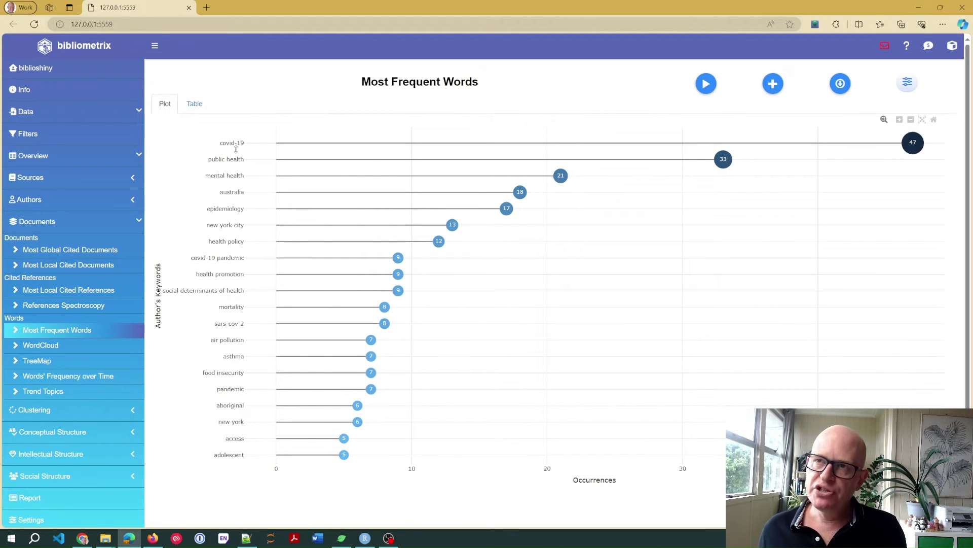
- In the Most Frequent Words options, set Load a list of synonyms to Yes and upload synonyms.txt
{"action": "left_click", "coordinate": [904, 86]}
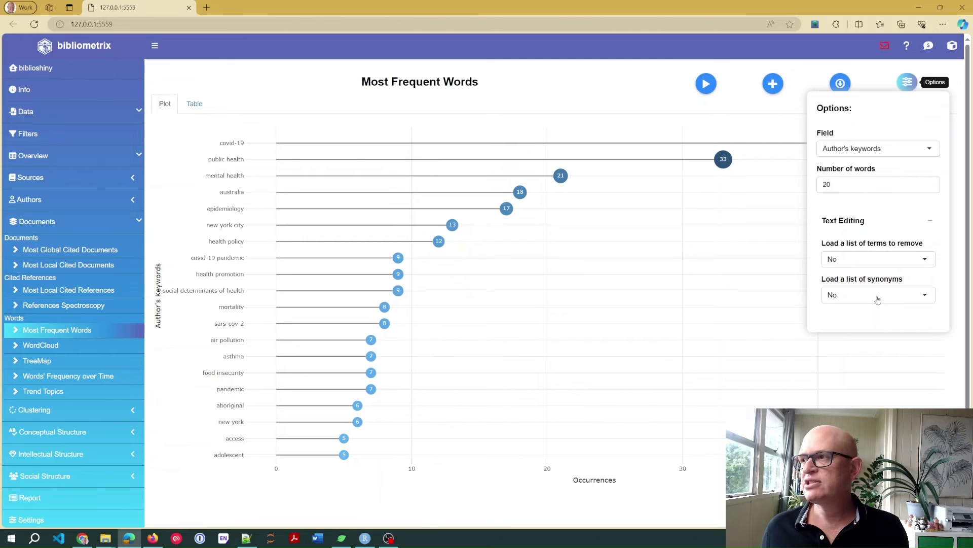
{"action": "left_click", "coordinate": [878, 300]}
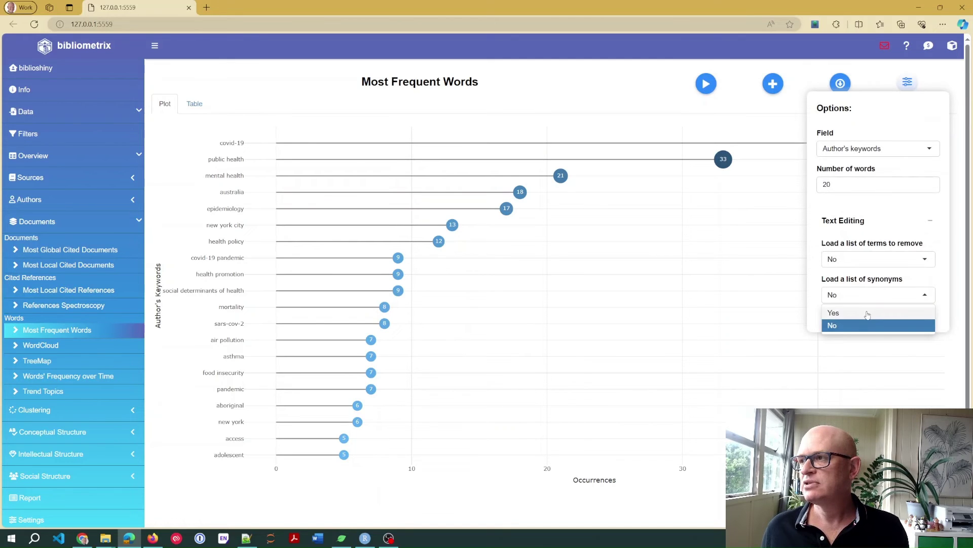
{"action": "left_click", "coordinate": [868, 314]}
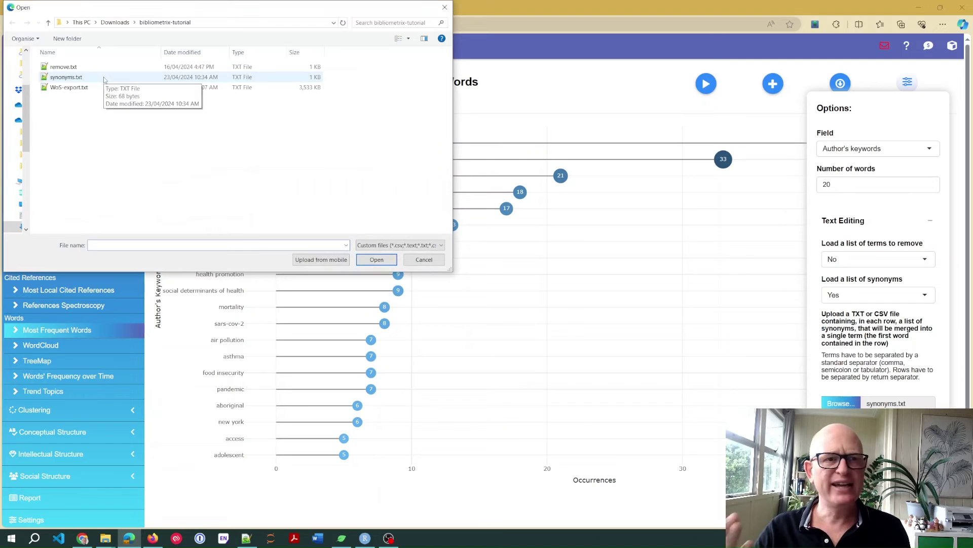
{"action": "left_click", "coordinate": [104, 79]}
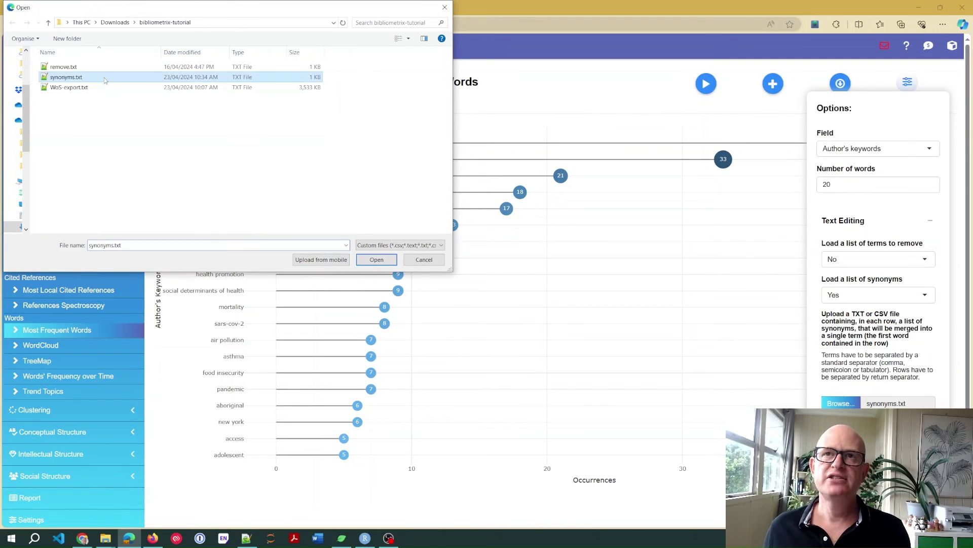
{"action": "left_click", "coordinate": [374, 259]}
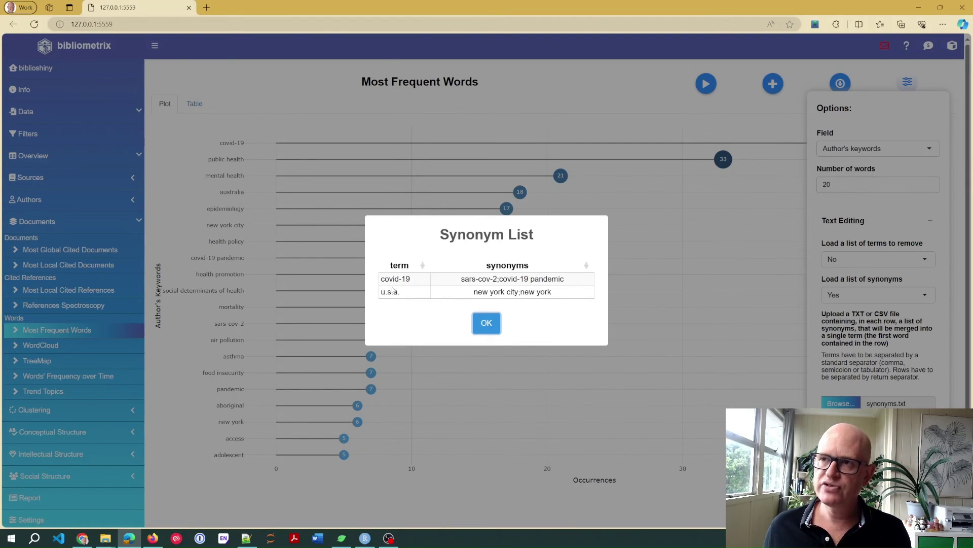
- Dismiss the Synonym List and rerun the chart, now showing covid-19 at 64 and u.s.a. at 19
{"action": "left_click", "coordinate": [488, 326]}
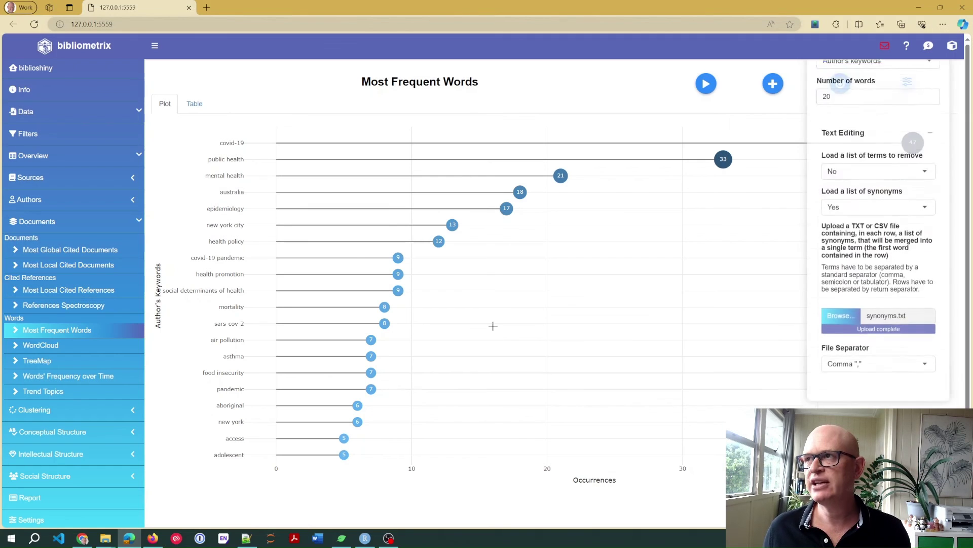
{"action": "left_click", "coordinate": [707, 85]}
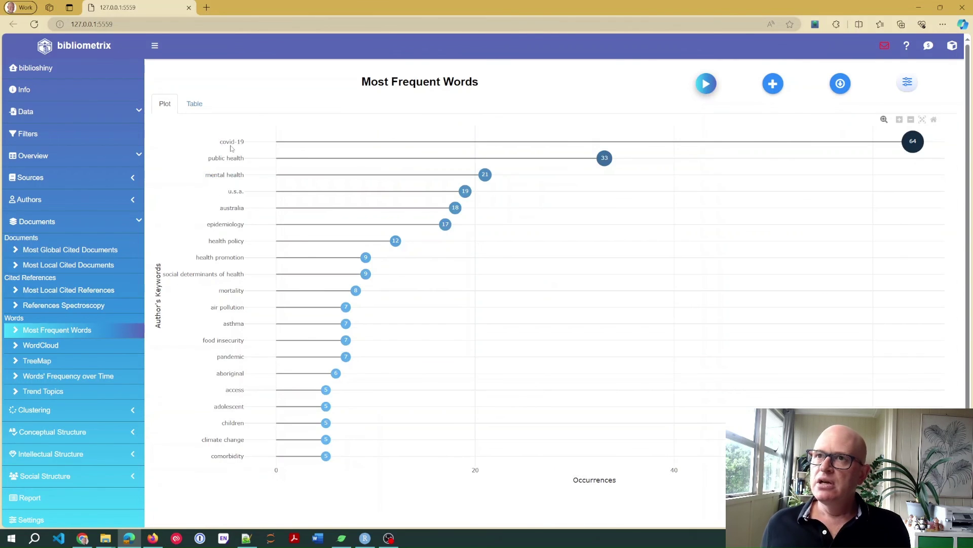